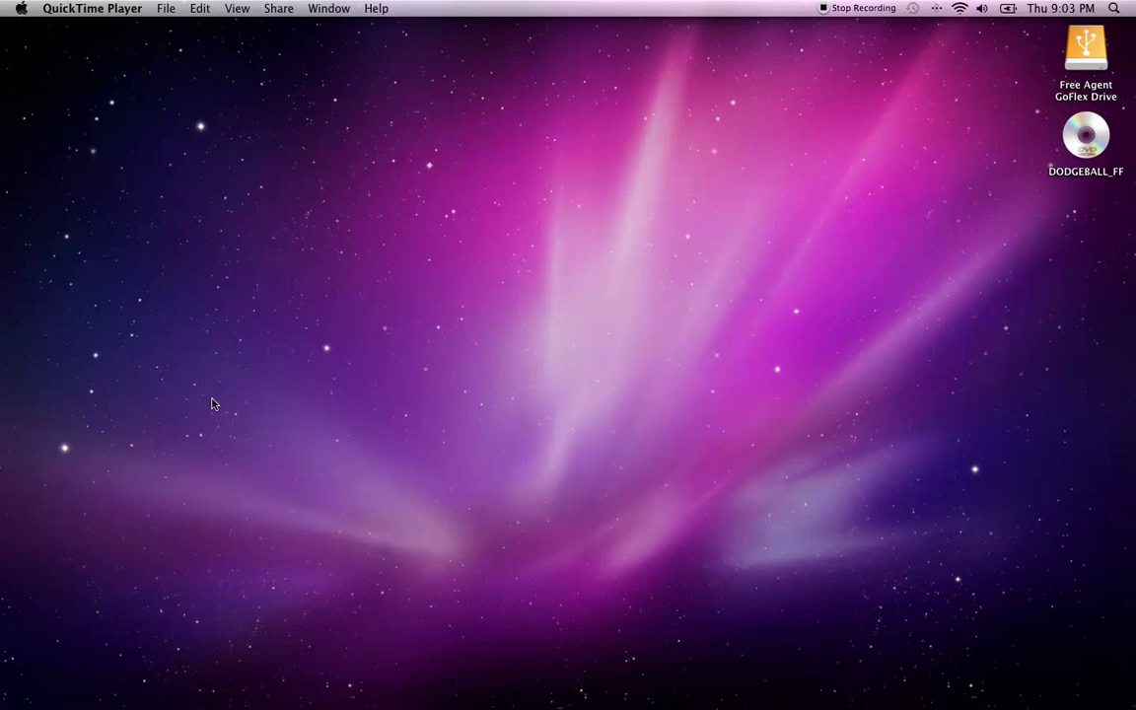
Switch to the desktop space holding HandBrake so it fills the screen.
key("F8")
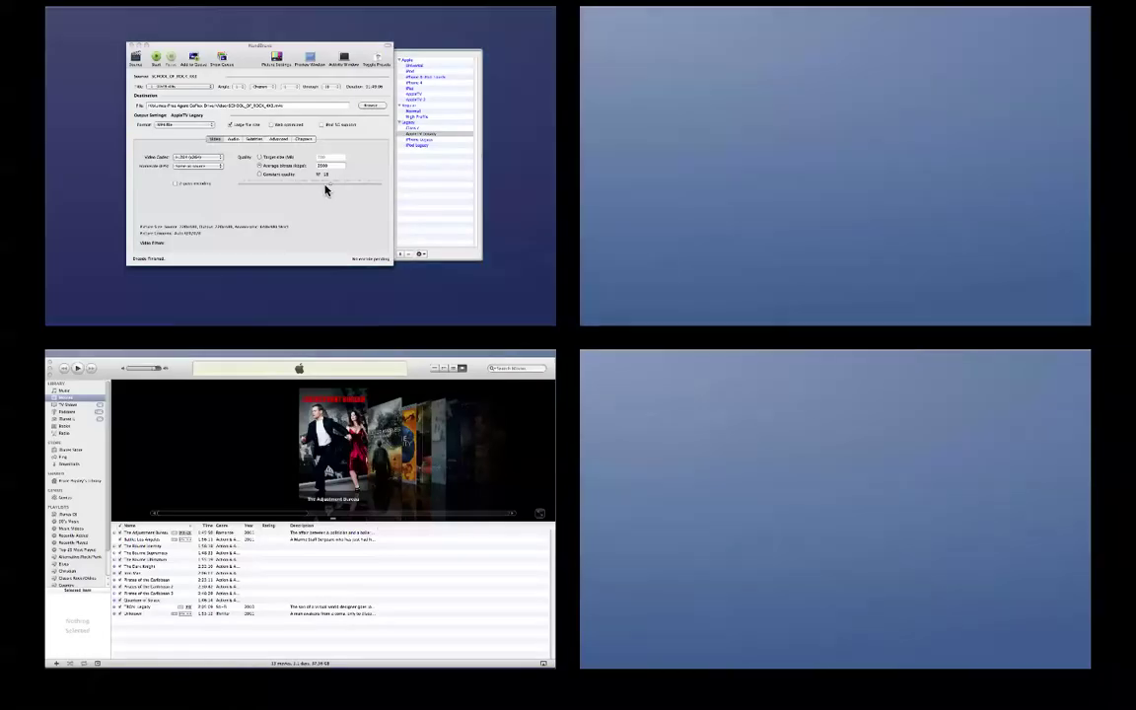
left_click(325, 190)
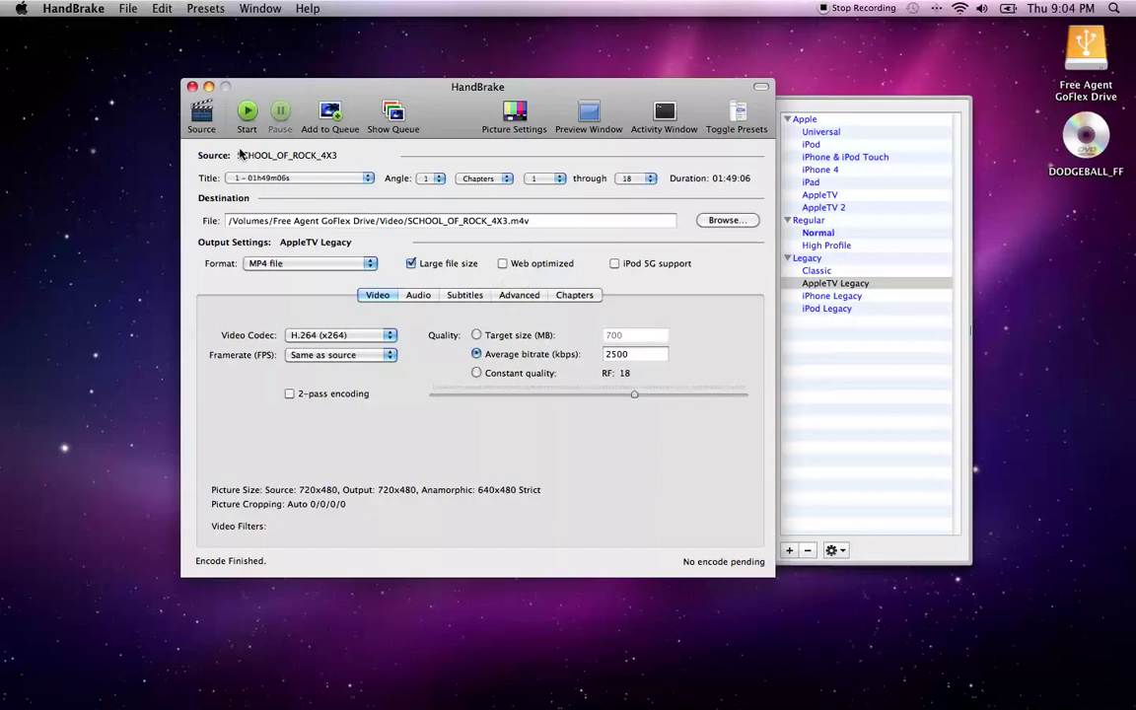
Open the DODGEBALL_FF DVD as the source and let HandBrake scan its 23-chapter title.
left_click(189, 108)
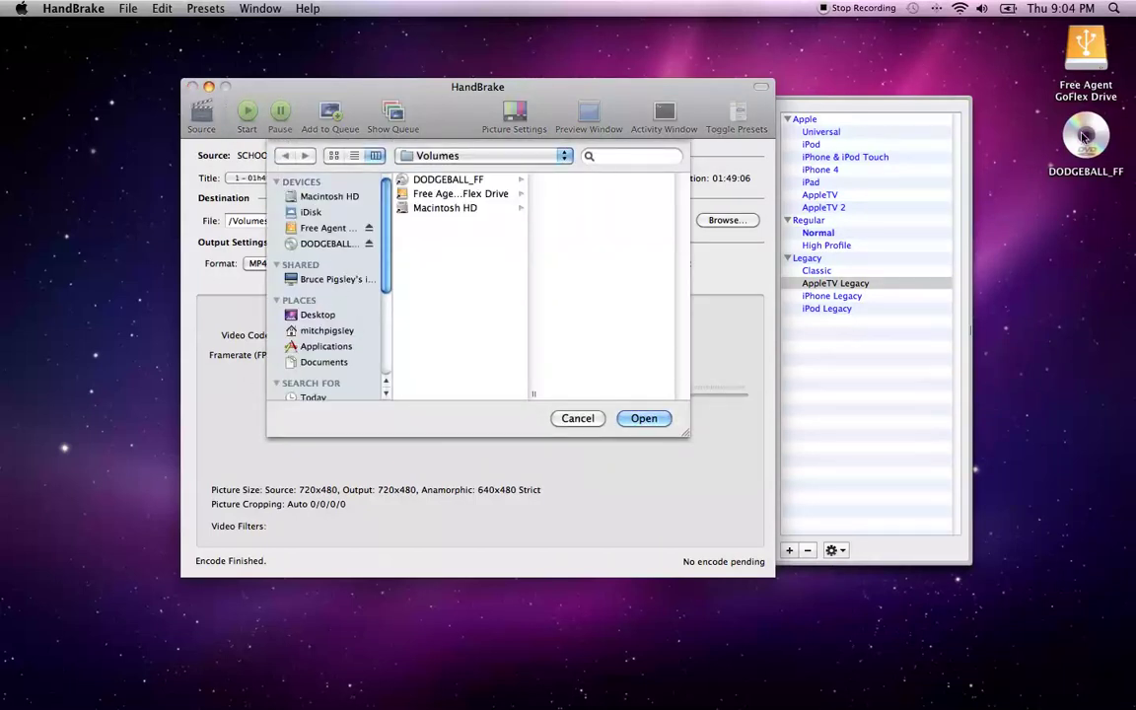
left_click(330, 245)
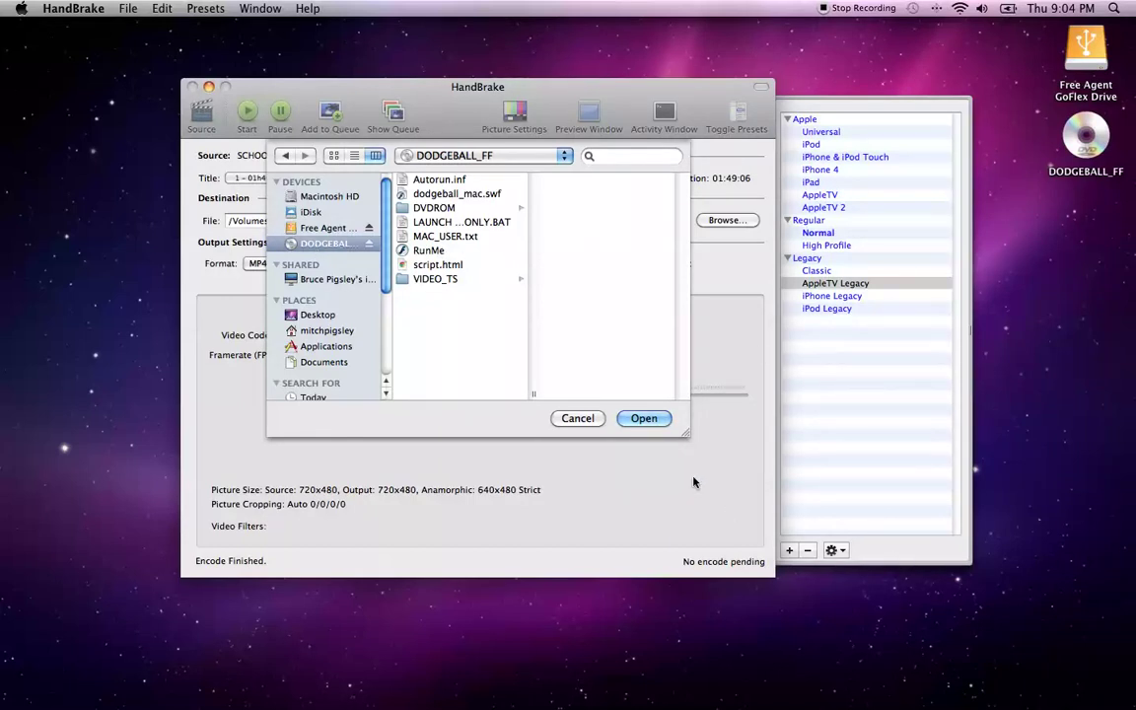
left_click(646, 420)
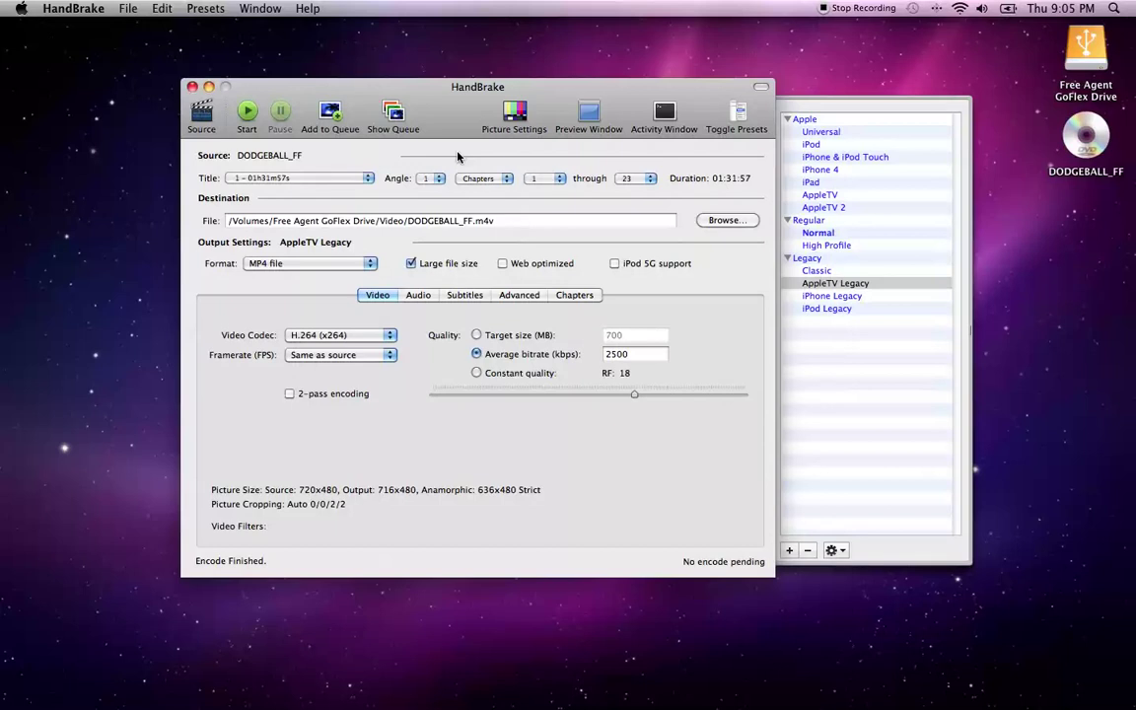
left_click(276, 182)
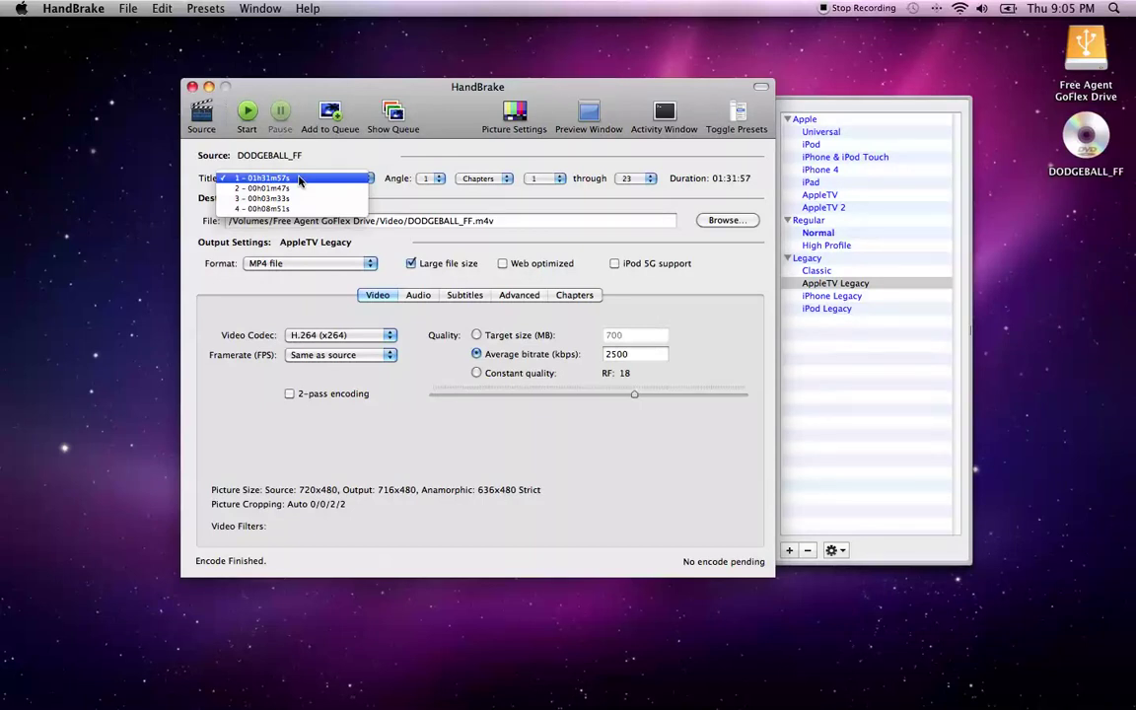
left_click(299, 179)
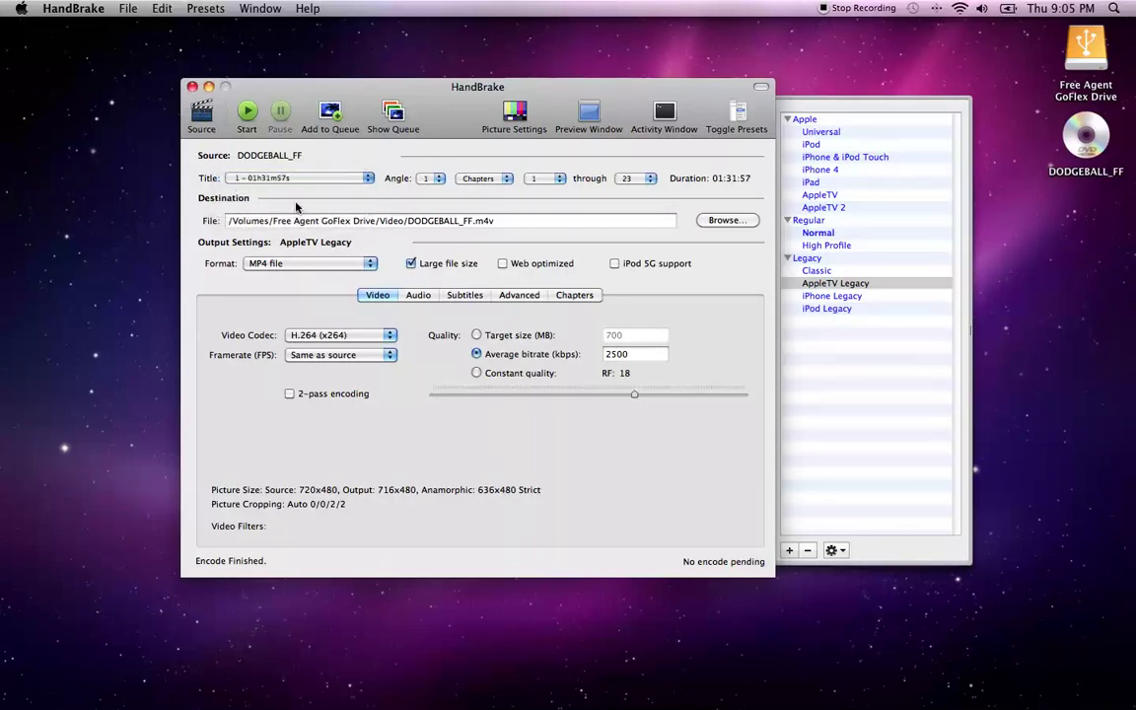
left_click(506, 181)
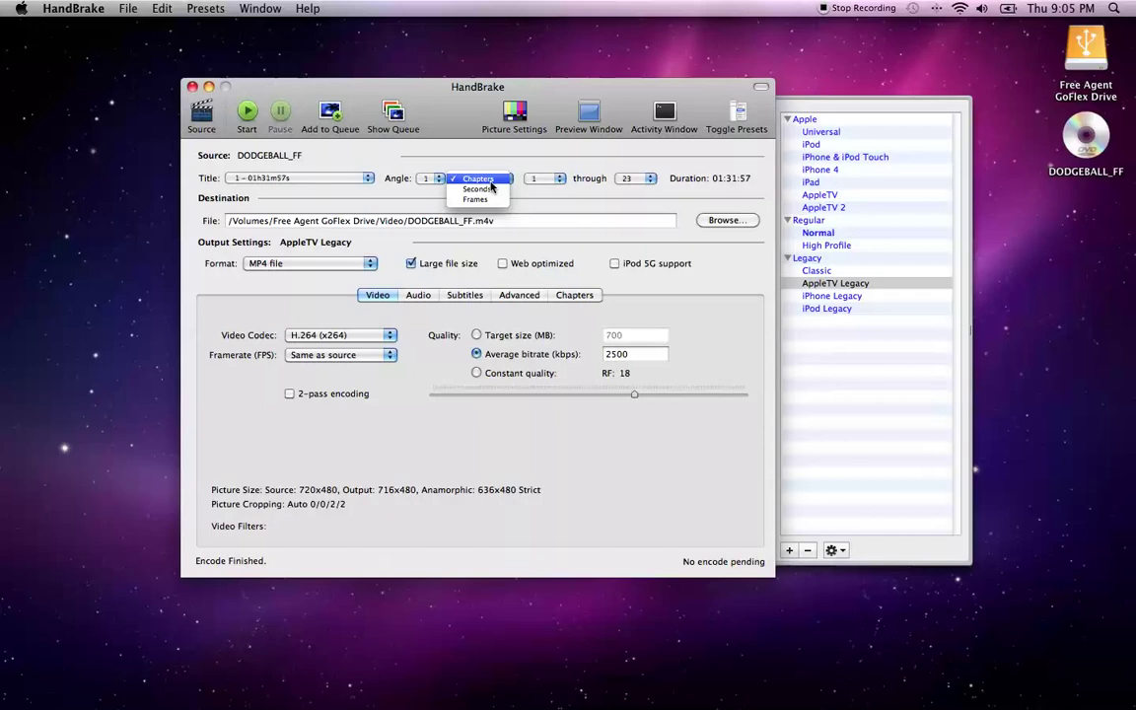
left_click(491, 183)
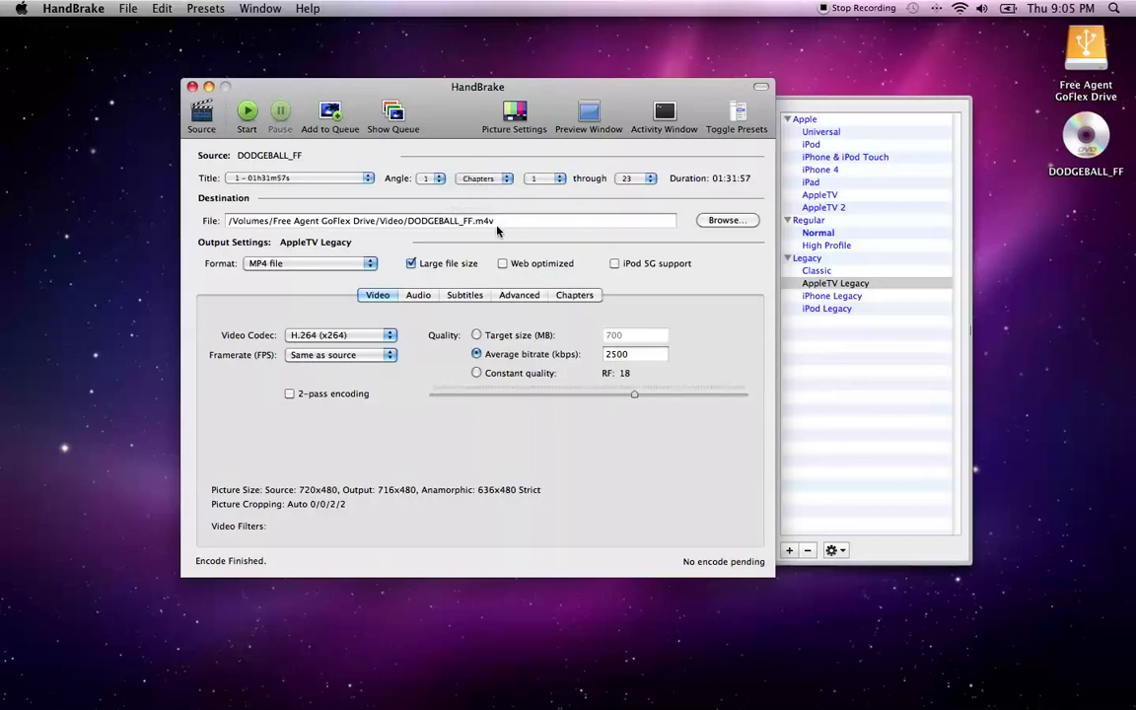
left_click(545, 178)
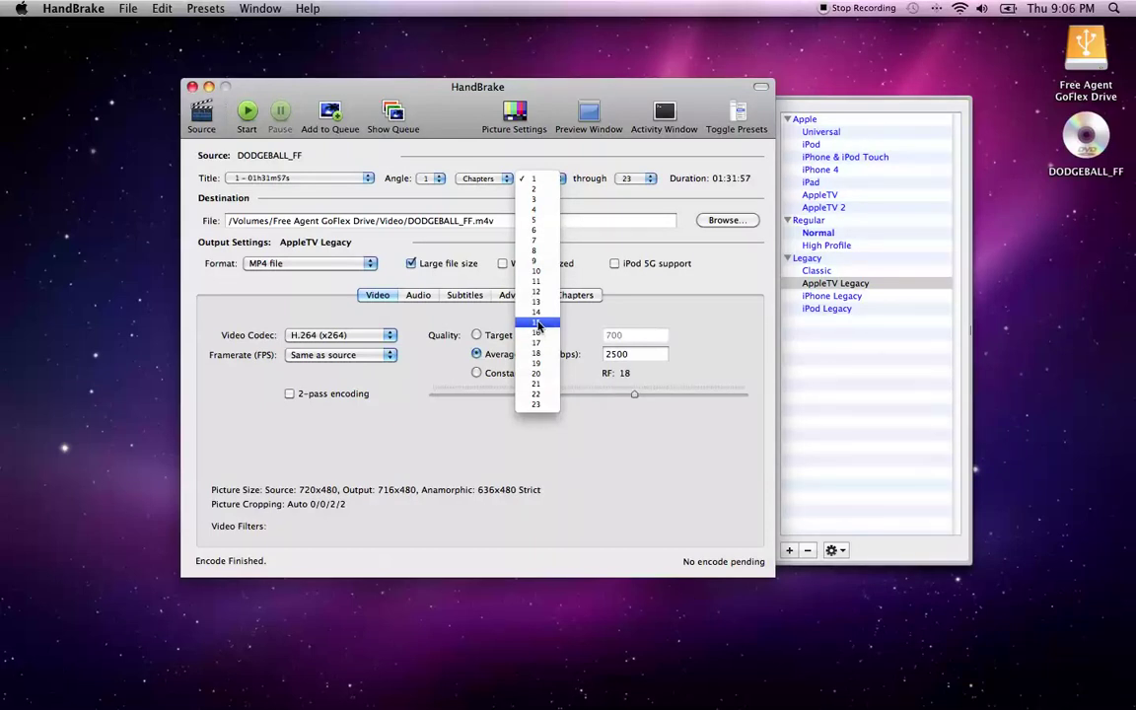
left_click(687, 194)
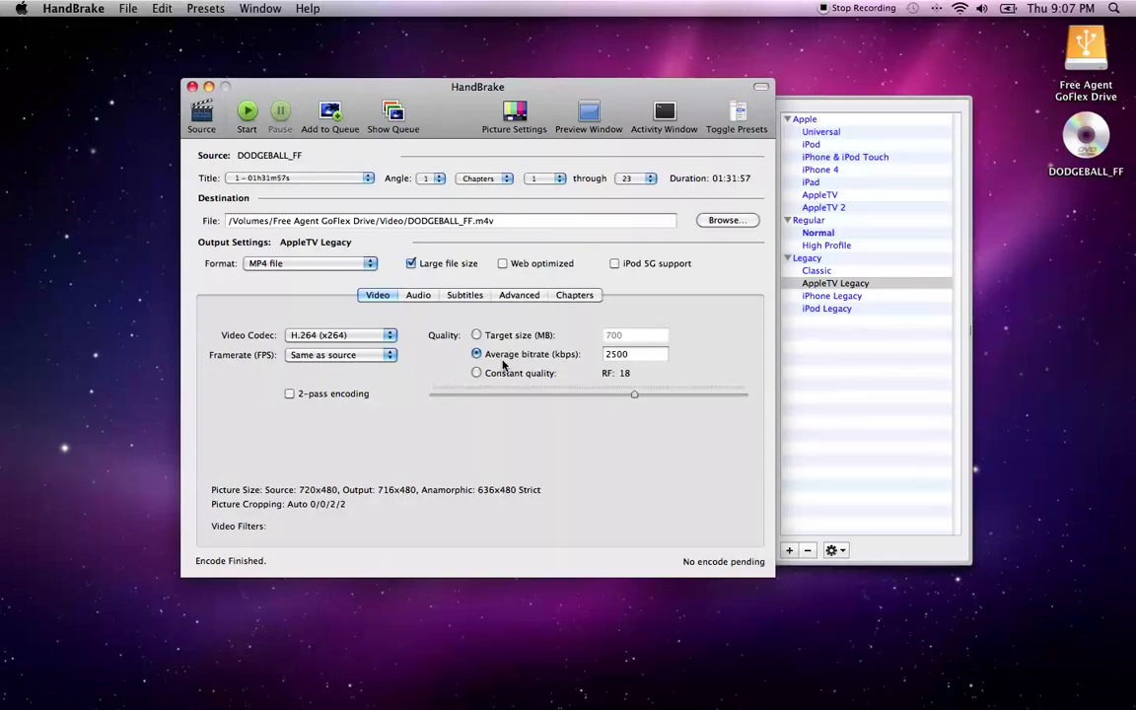
left_click(631, 355)
left_click(477, 373)
left_click_drag(635, 395, 748, 396)
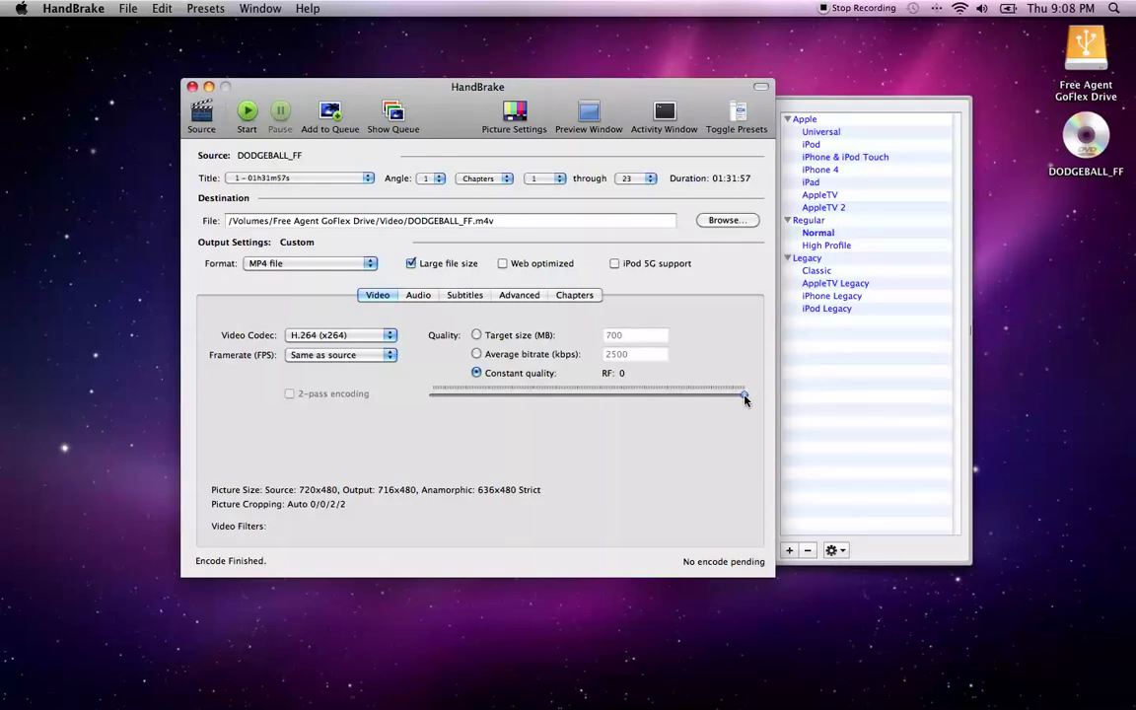
left_click_drag(746, 397, 643, 398)
left_click_drag(634, 402, 628, 398)
left_click(326, 338)
left_click(325, 338)
left_click(355, 357)
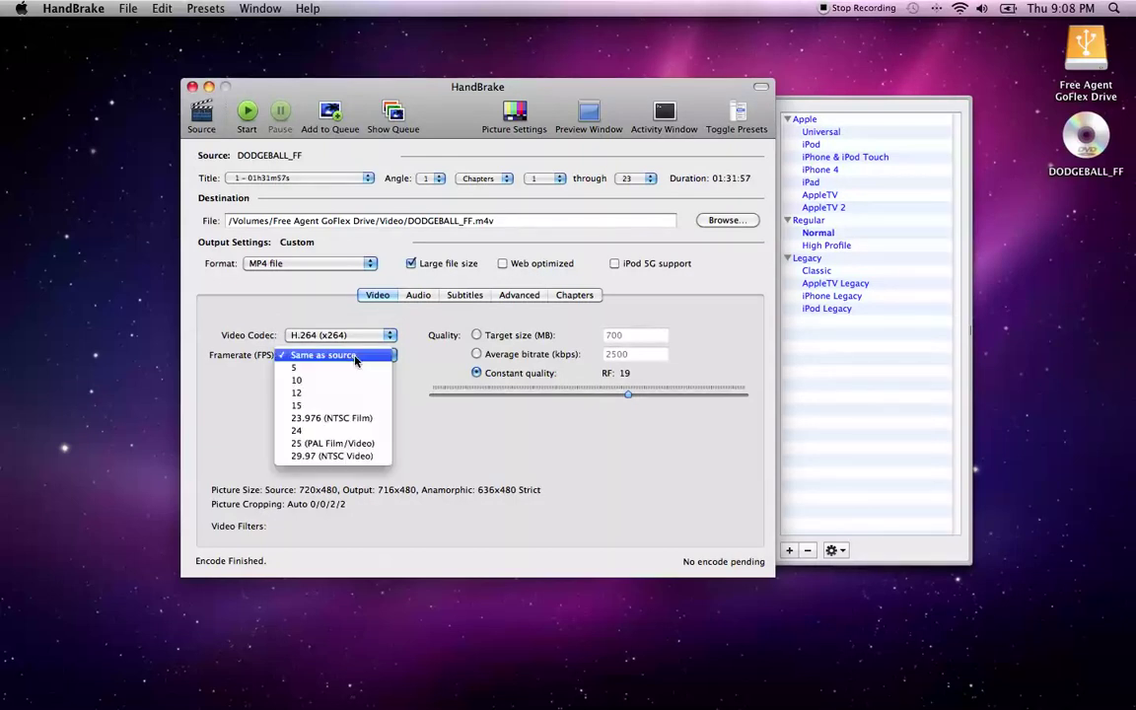
left_click(355, 359)
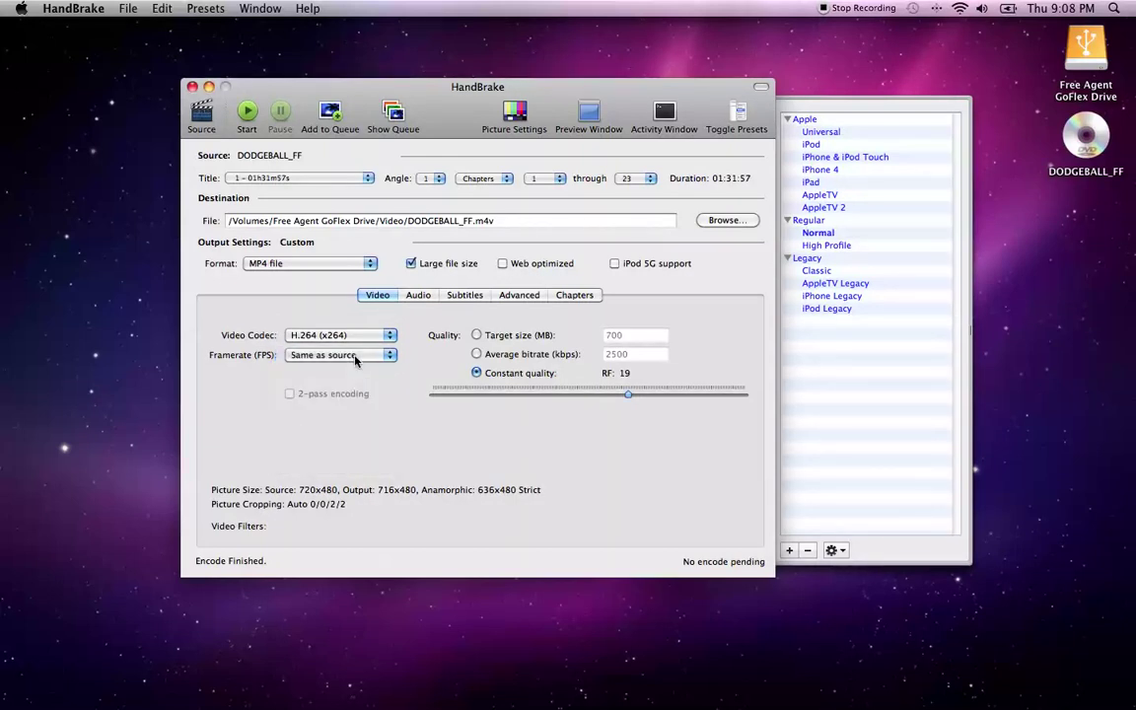
left_click(296, 336)
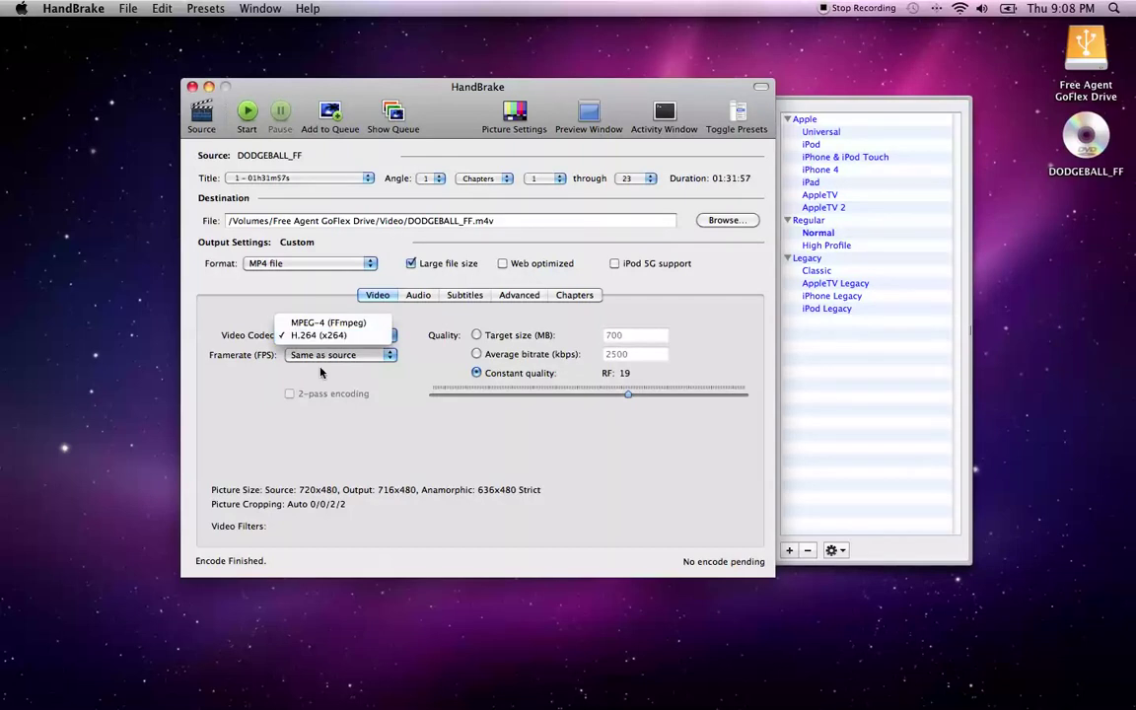
left_click(288, 332)
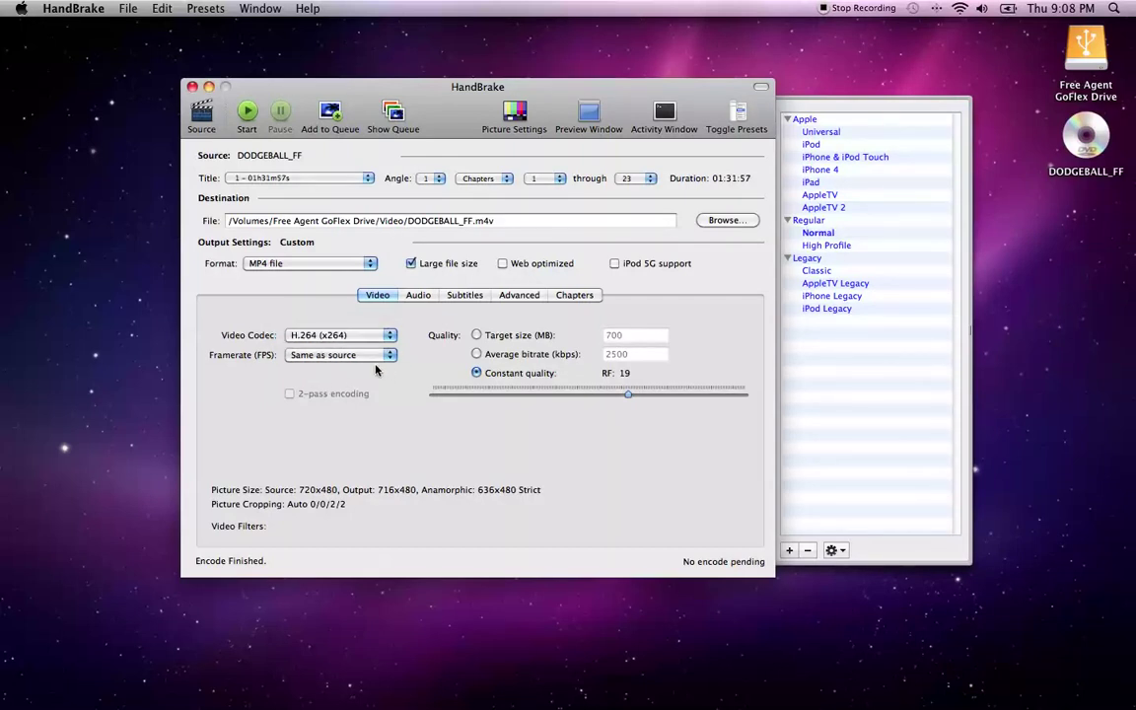
left_click(371, 359)
left_click(334, 353)
left_click(514, 114)
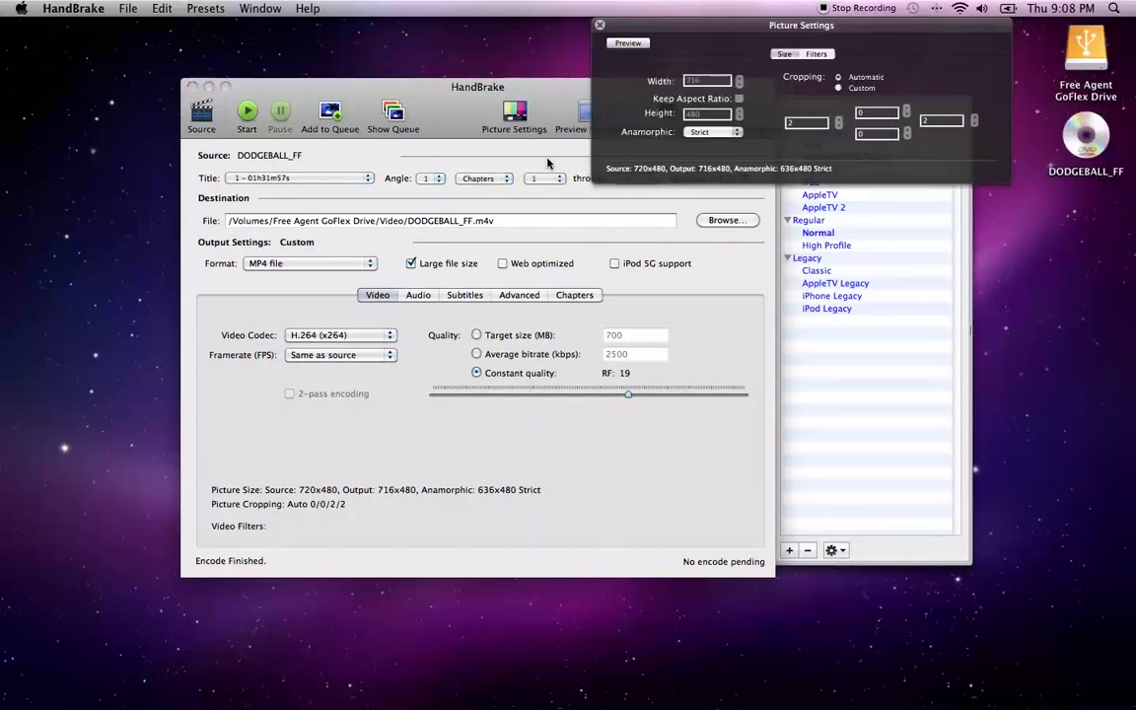
left_click_drag(685, 48, 508, 109)
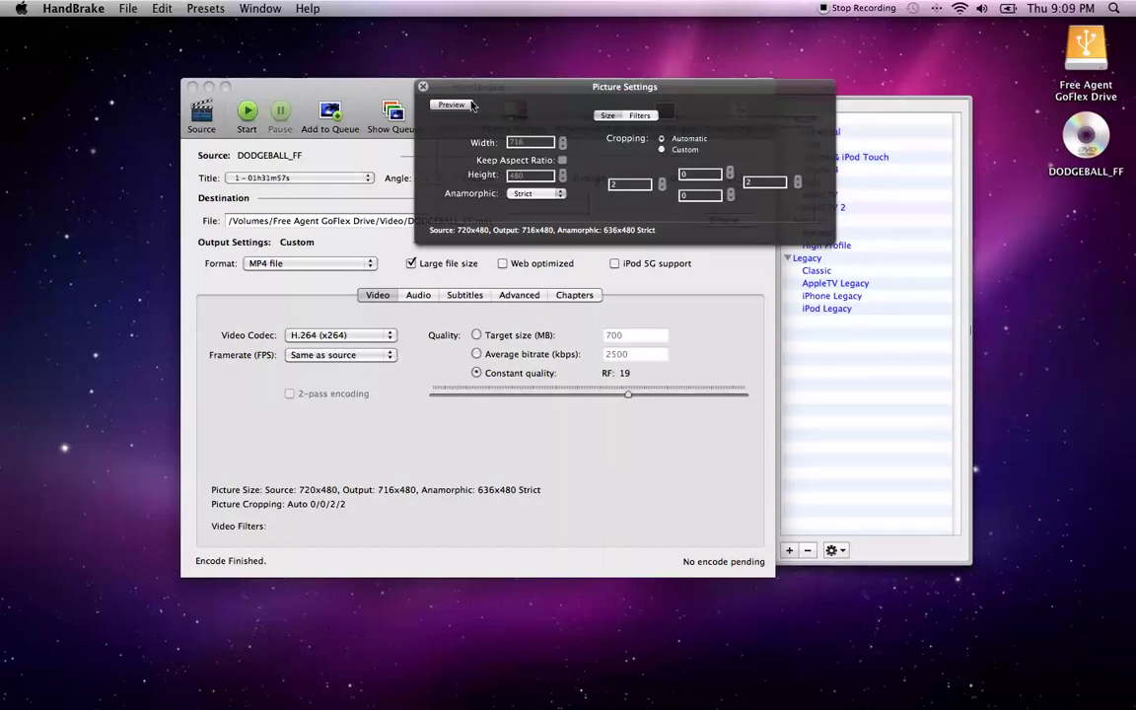
left_click_drag(425, 87, 395, 118)
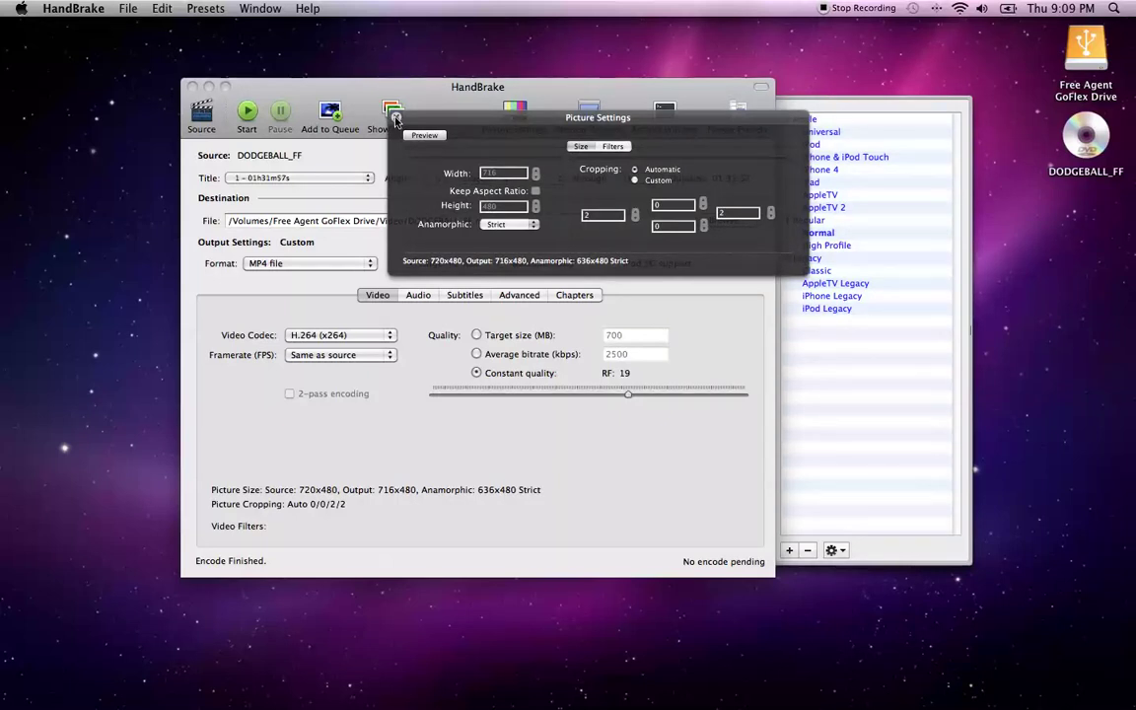
left_click(396, 117)
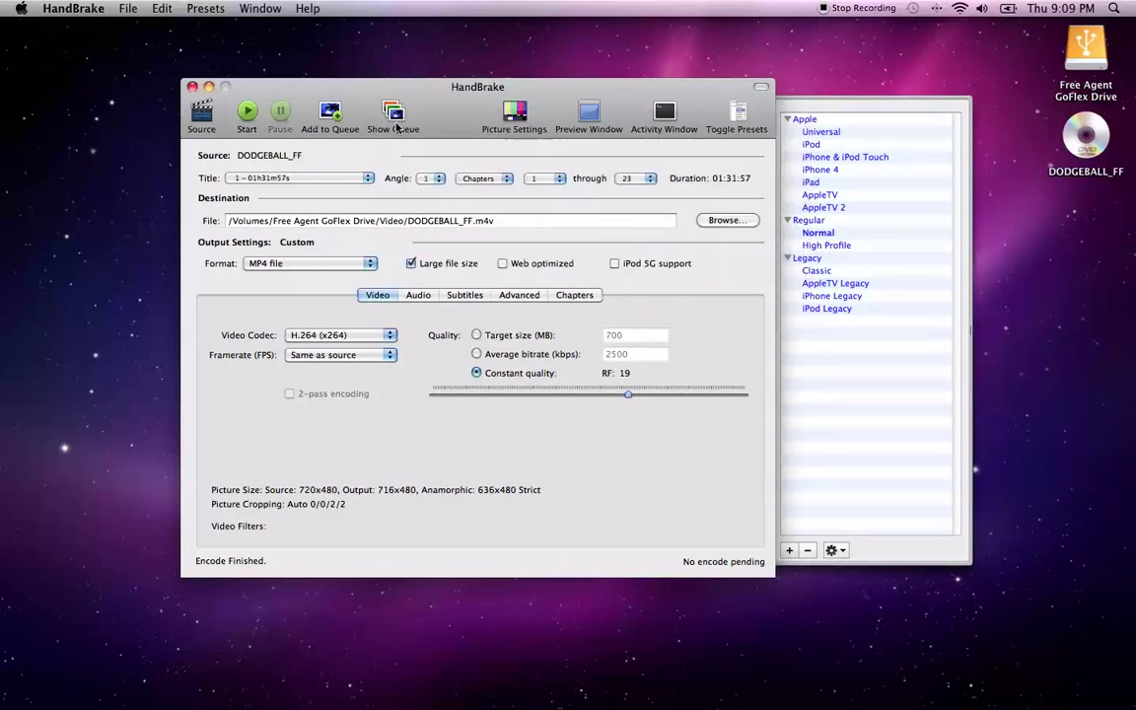
left_click(589, 116)
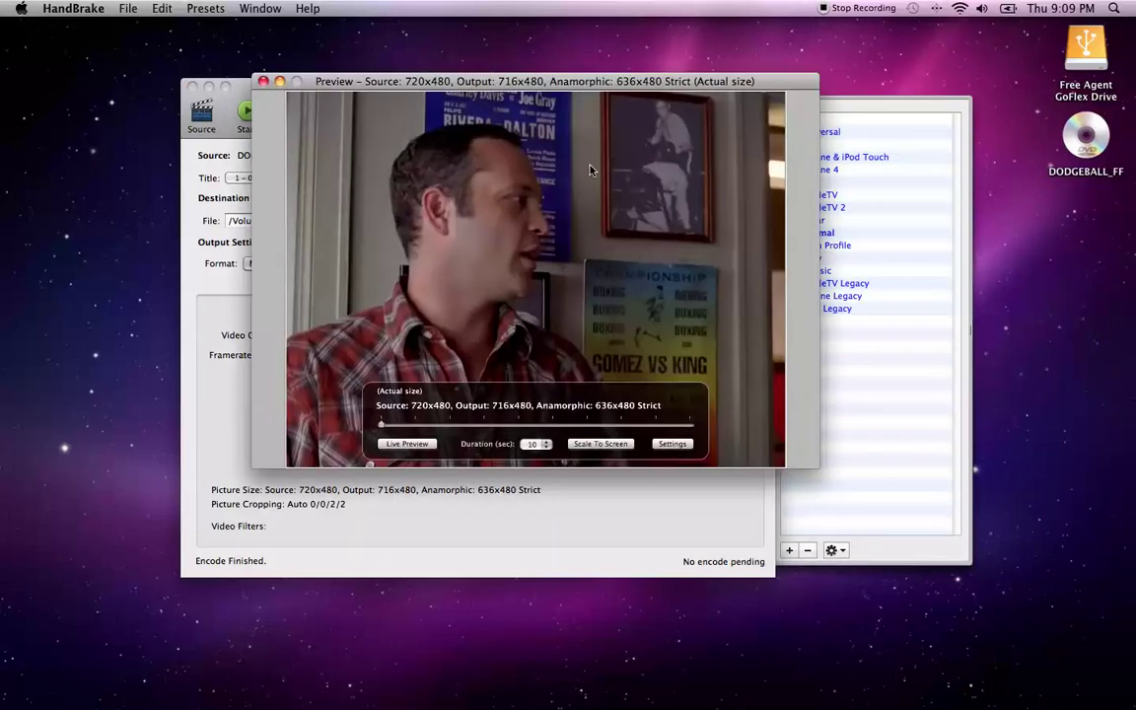
left_click_drag(568, 87, 516, 127)
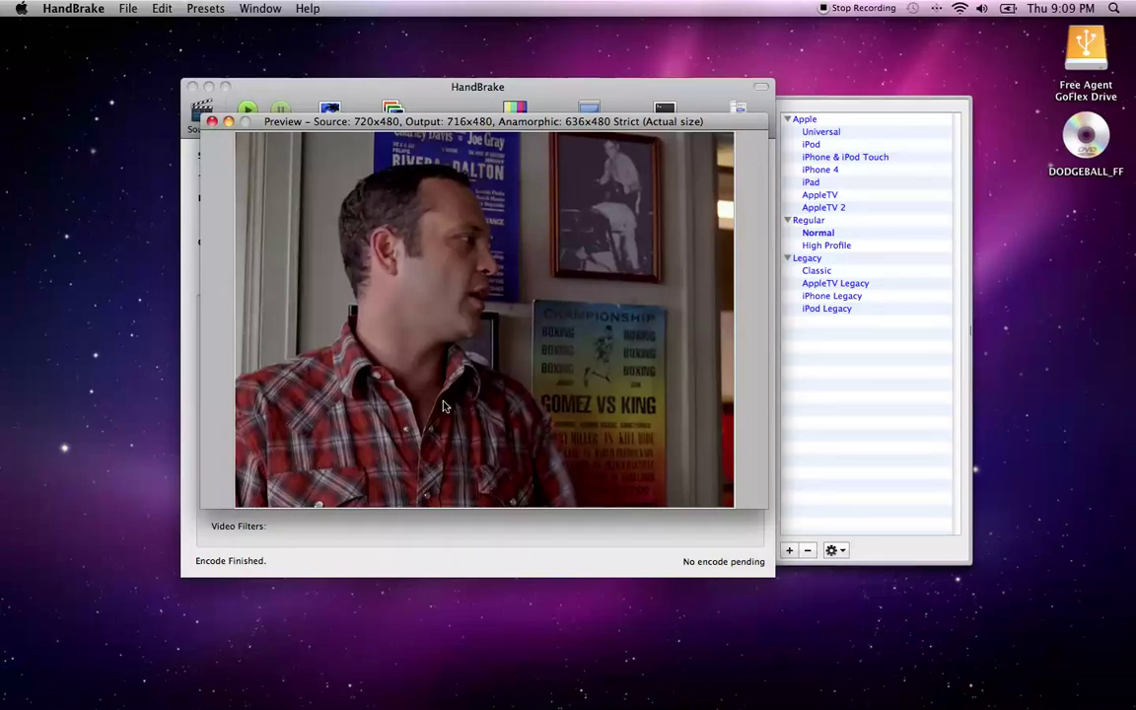
mouse_move(400, 362)
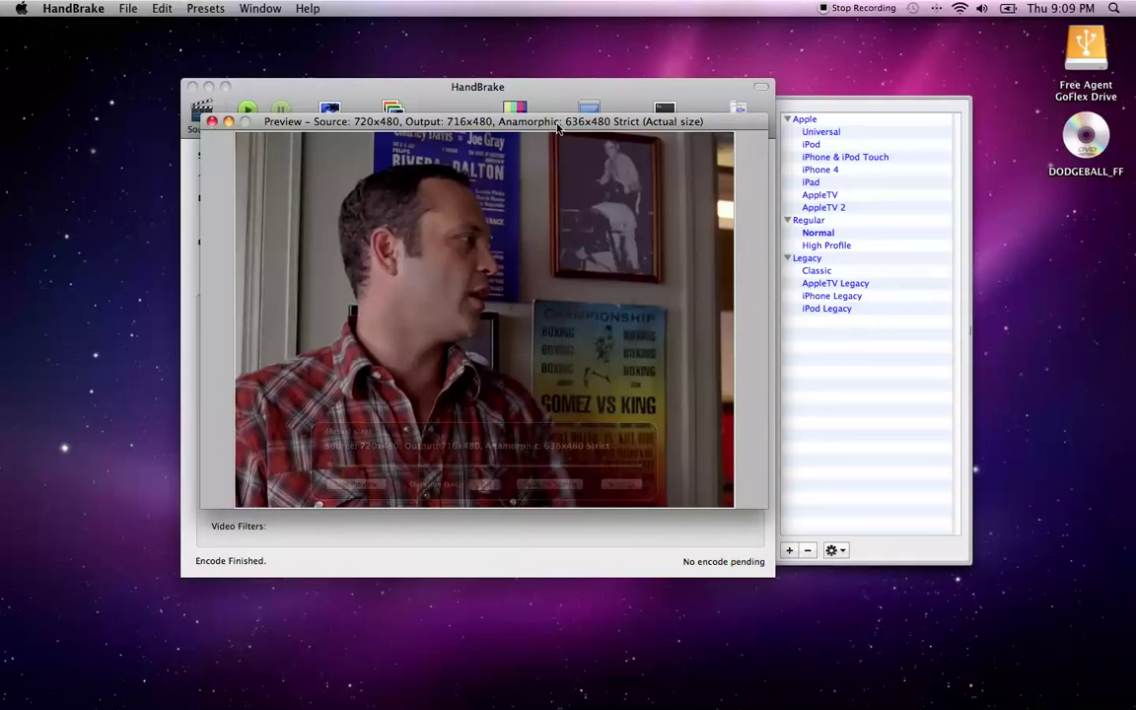
left_click_drag(535, 128, 578, 109)
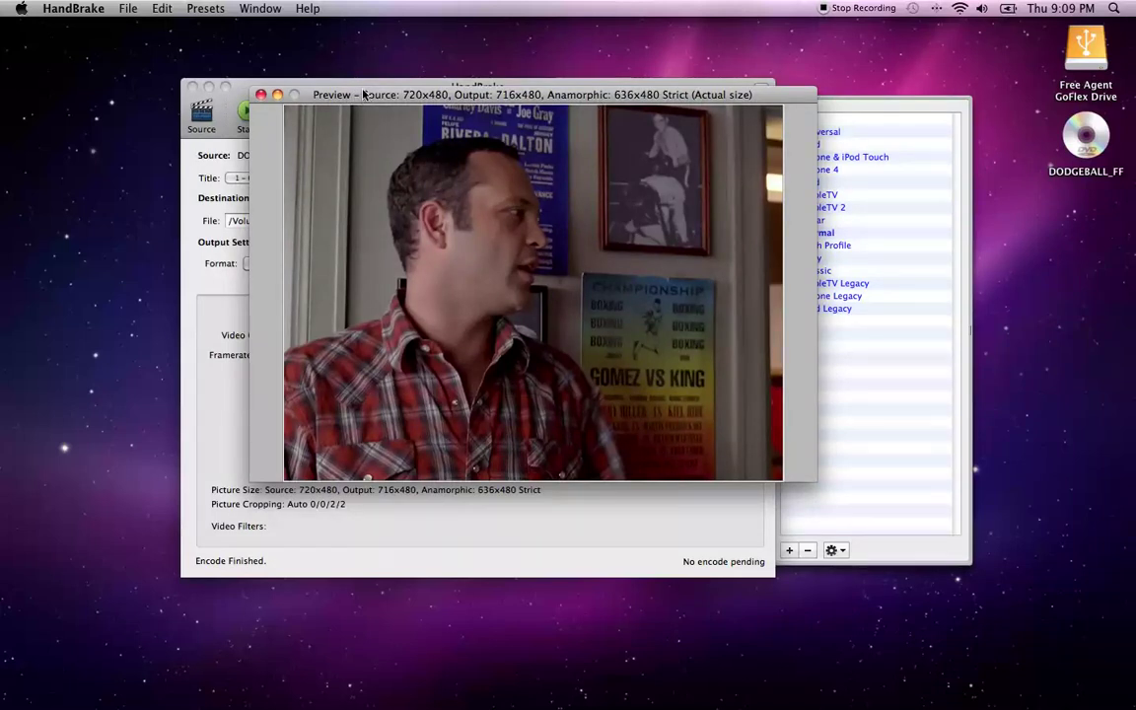
left_click(260, 95)
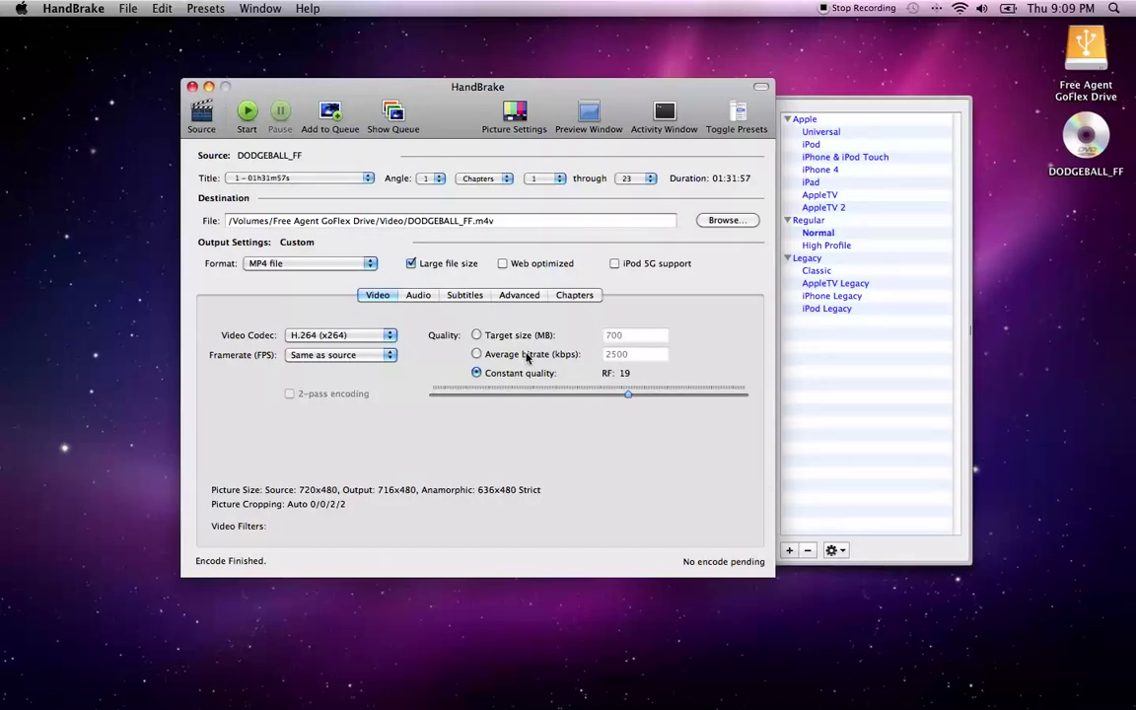
Apply the AppleTV Legacy preset from the Legacy group for a 2500 kbps bitrate.
left_click(817, 270)
left_click(822, 284)
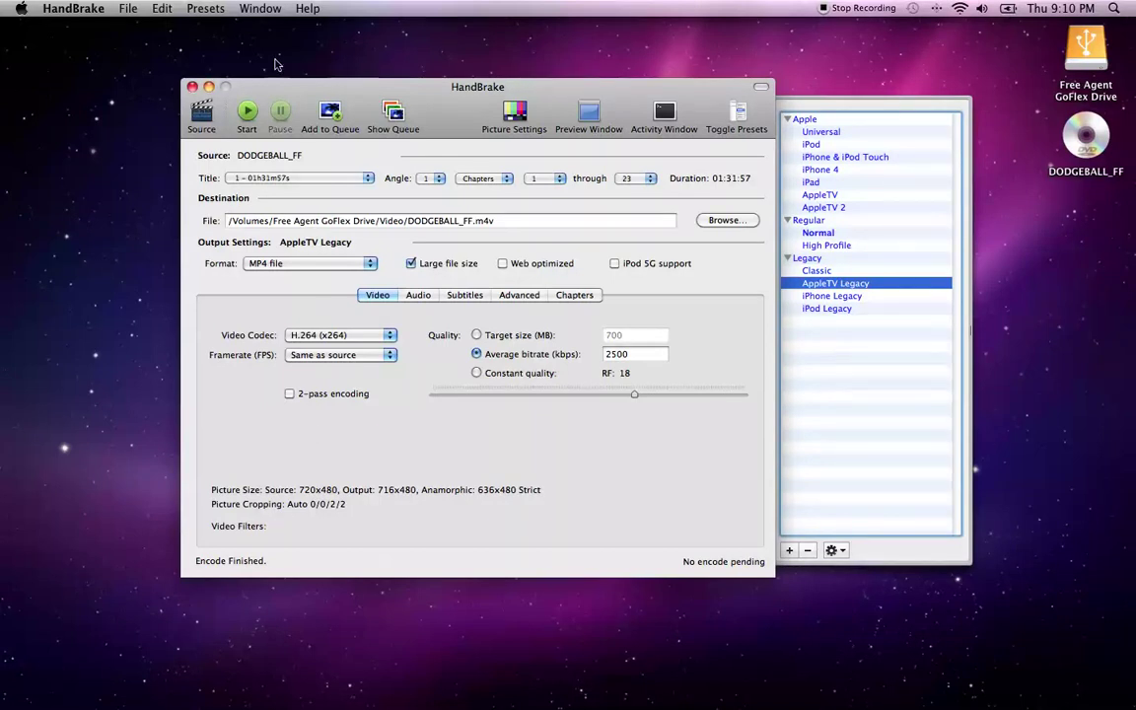
Start the DODGEBALL_FF.m4v encode, adding it to the queue.
left_click(247, 113)
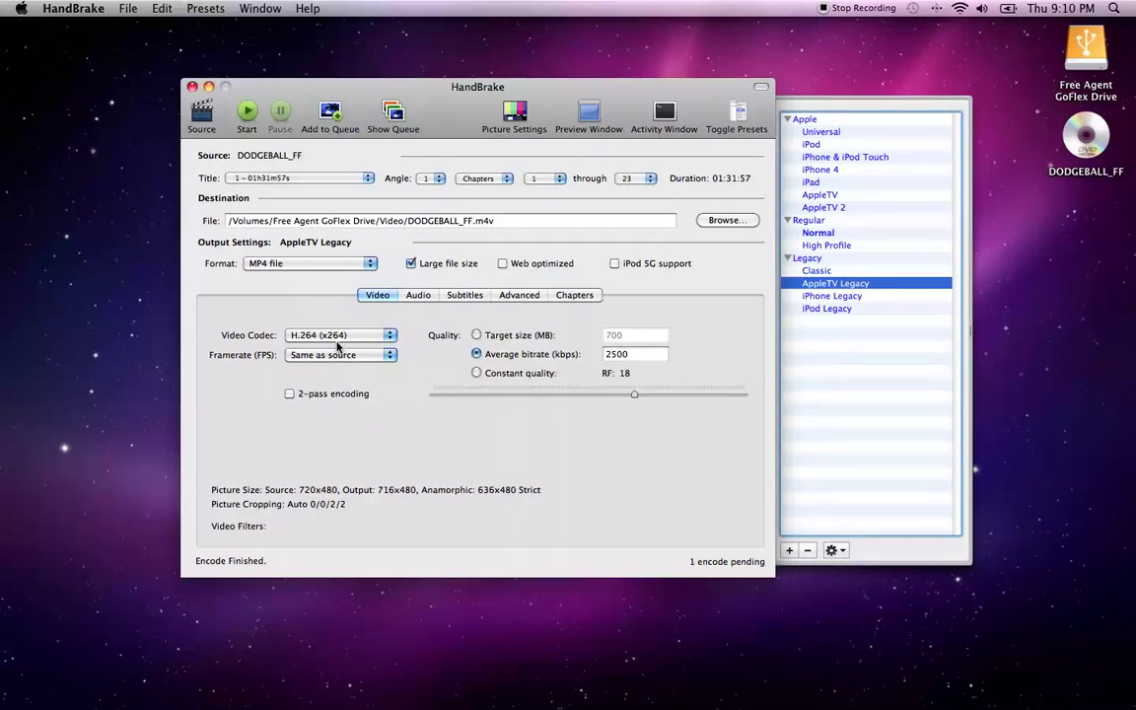